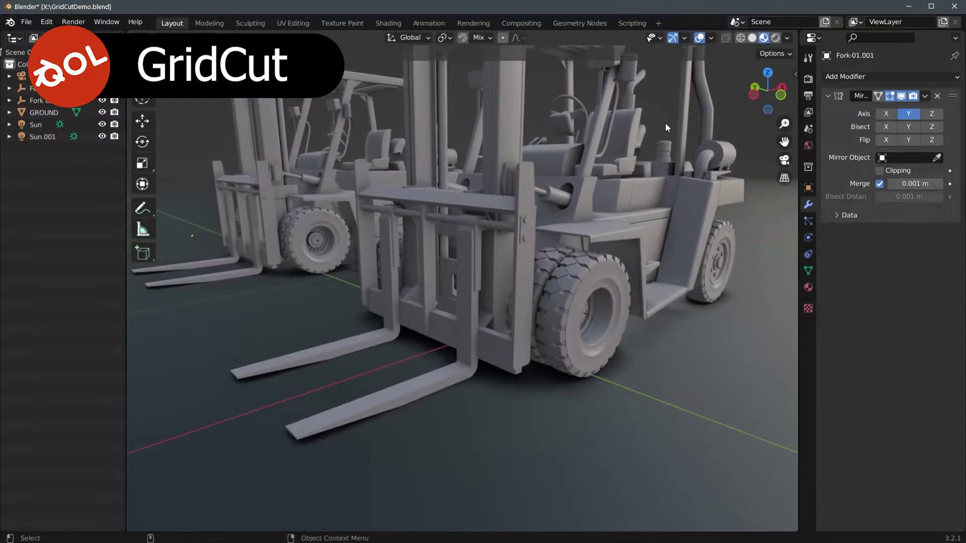
- Zoom in on the forklift and select the Fork-01 fork mesh
scroll(412, 293, up, 4)
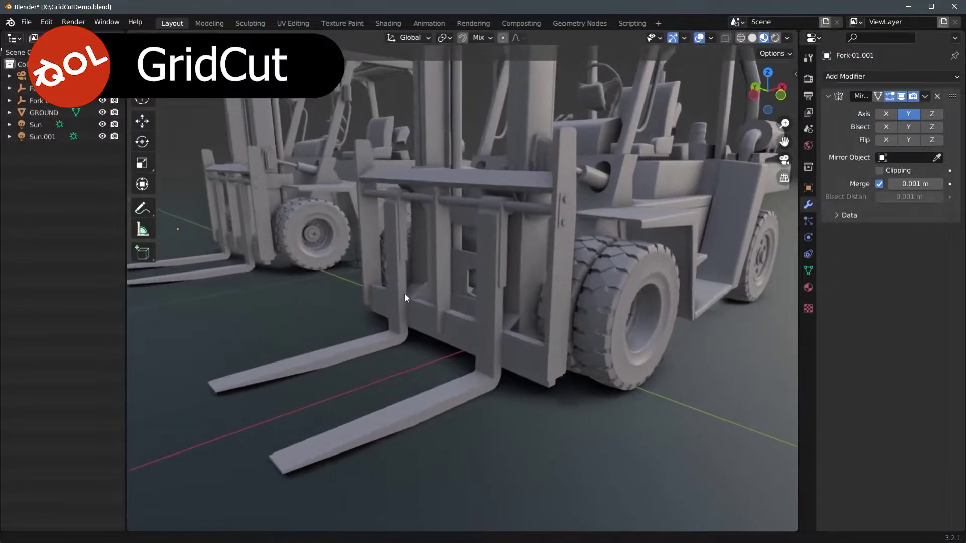
click(434, 296)
scroll(427, 289, up, 3)
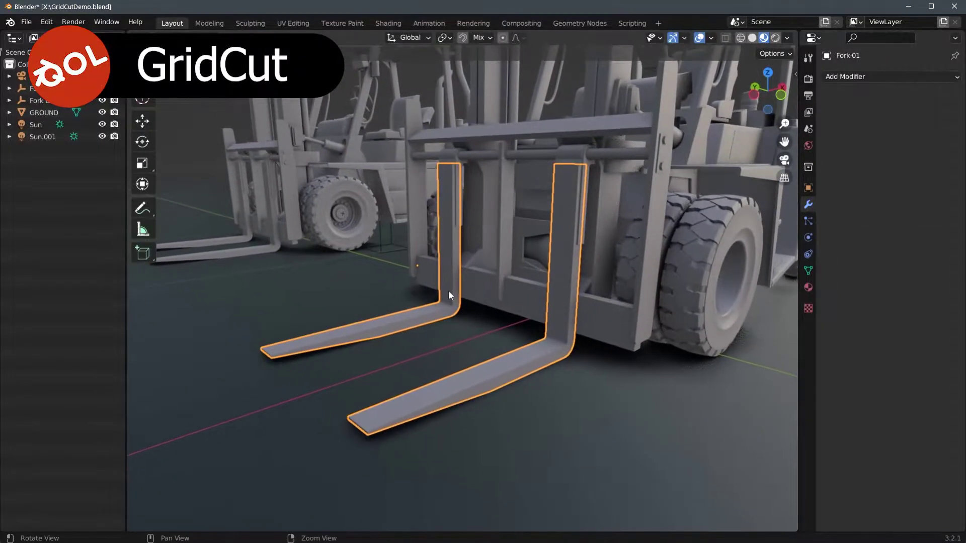
scroll(470, 284, up, 4)
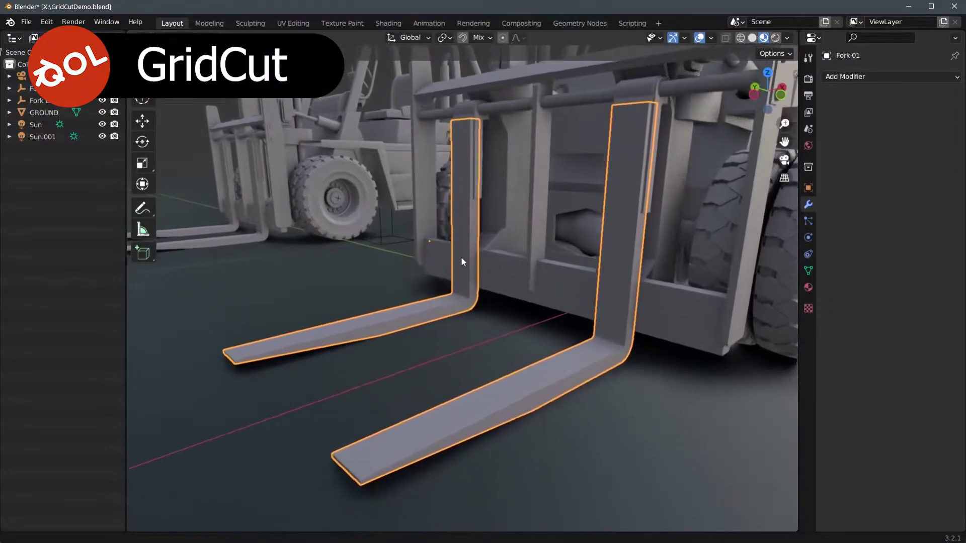
- Run QOL Grid Cut on Fork-01 and toggle its X and Y cuts off and back on
right_click(460, 233)
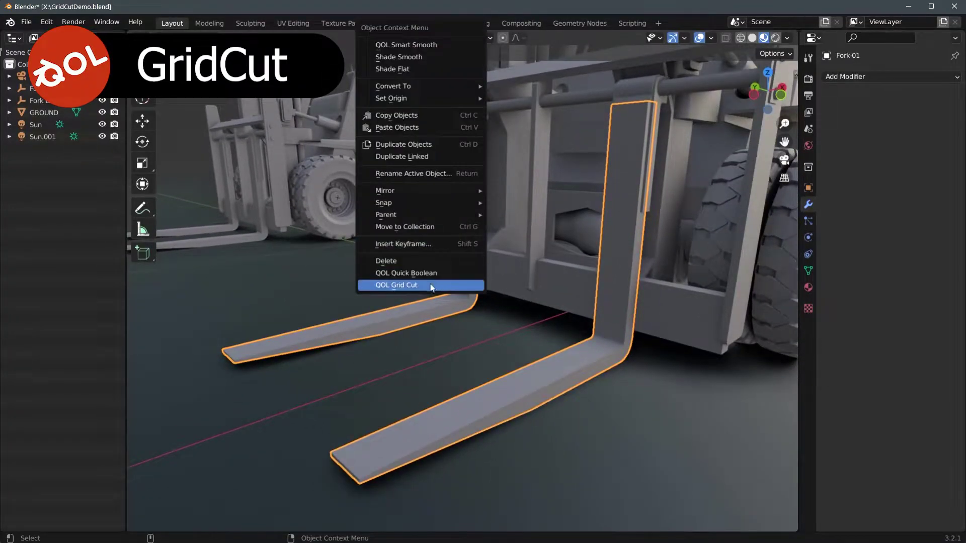
click(391, 300)
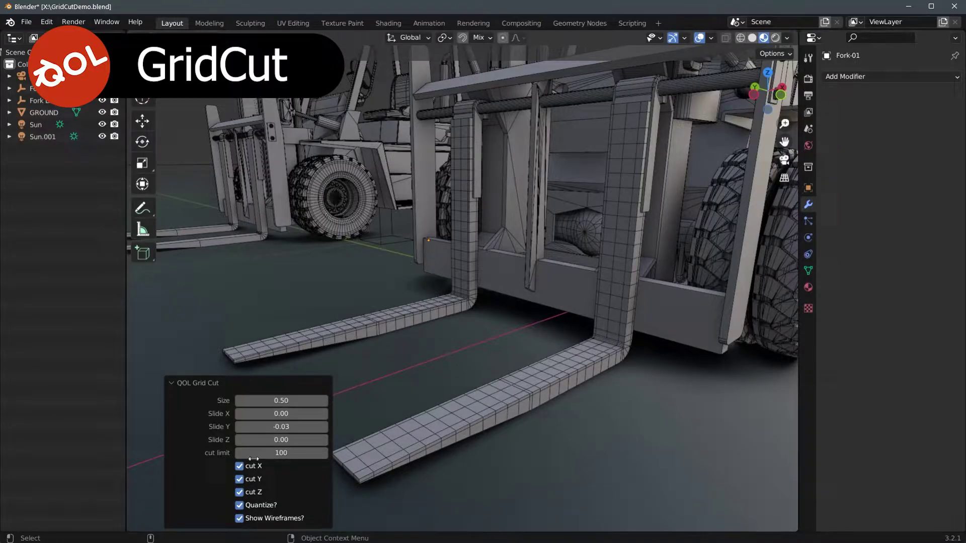
click(239, 479)
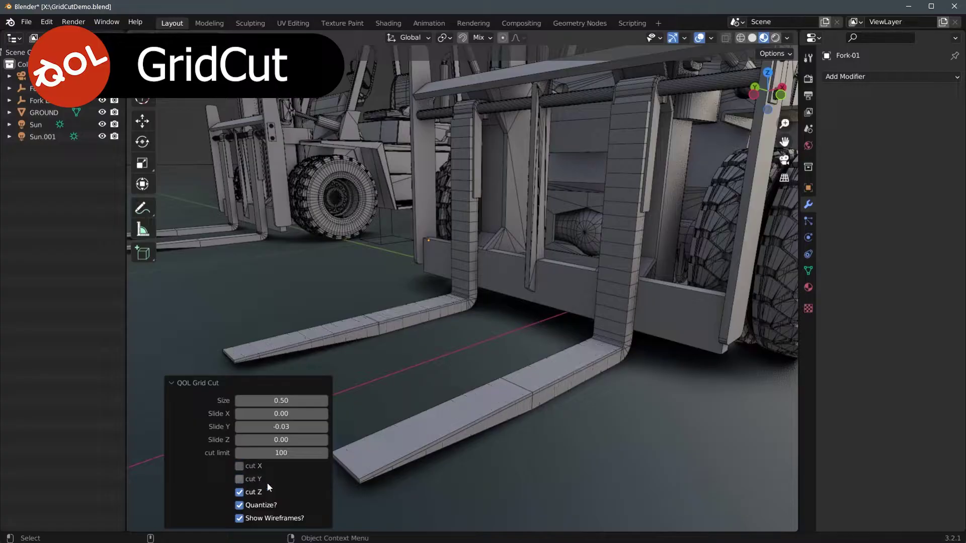
click(239, 465)
drag(239, 466, 240, 479)
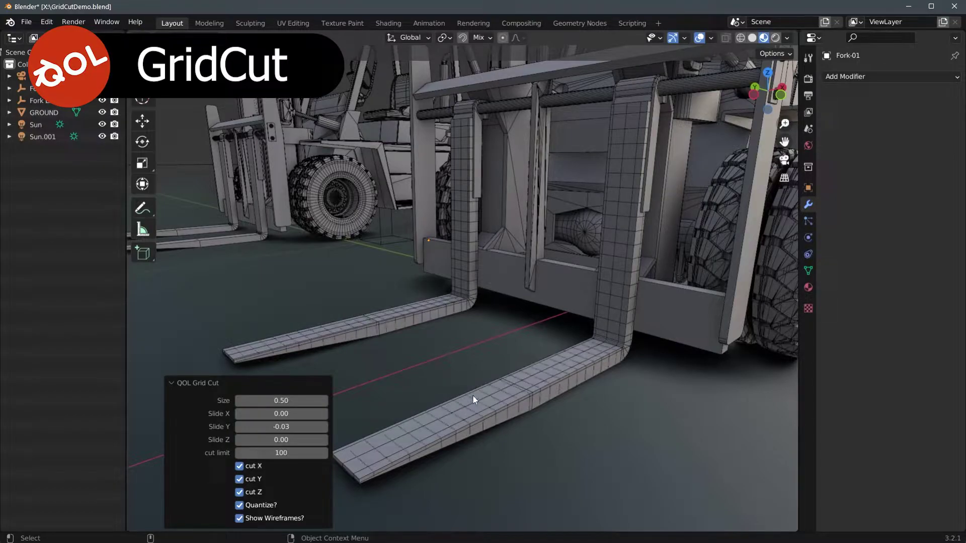
- Set the grid cut Size to 1, then undo the cut and orbit the view
double_click(304, 398)
text(1)
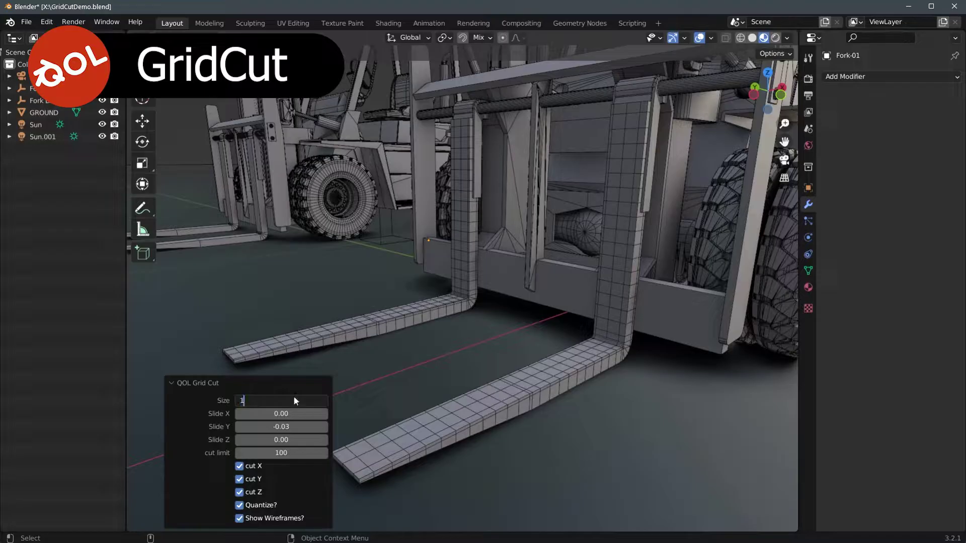
key(Return)
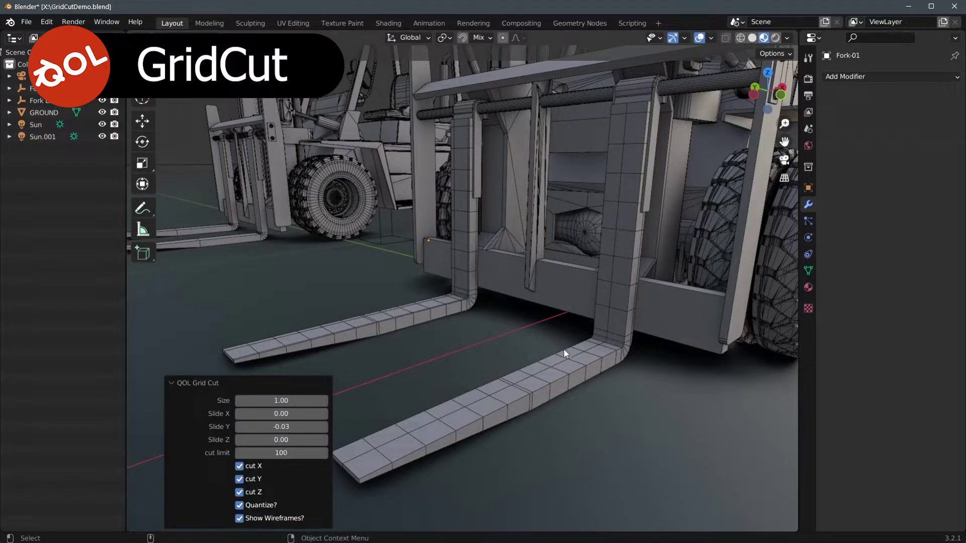
key(ctrl+z)
key(ctrl+z)
middle_drag(651, 351, 557, 332)
- Add a Displace modifier to the reselected forks with Strength 0.2
click(556, 332)
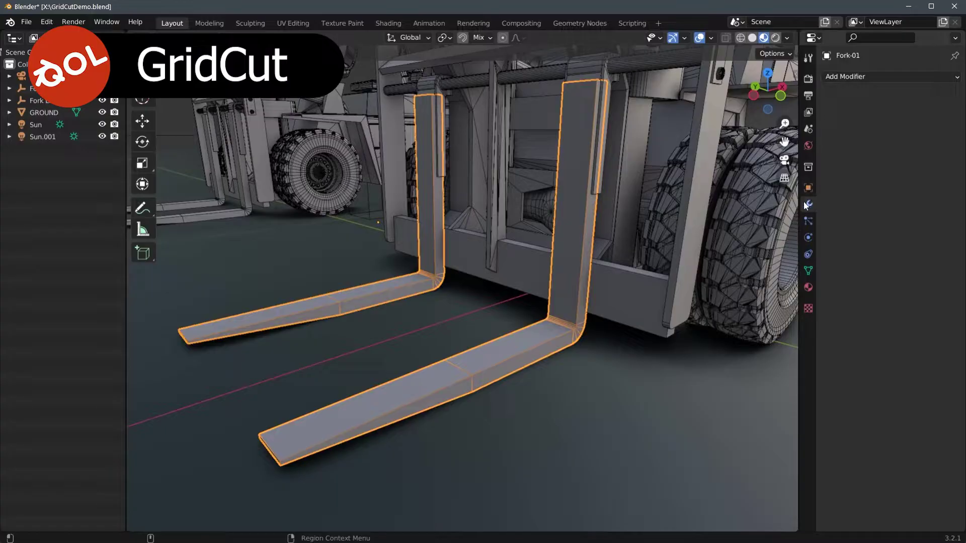
click(871, 75)
click(815, 150)
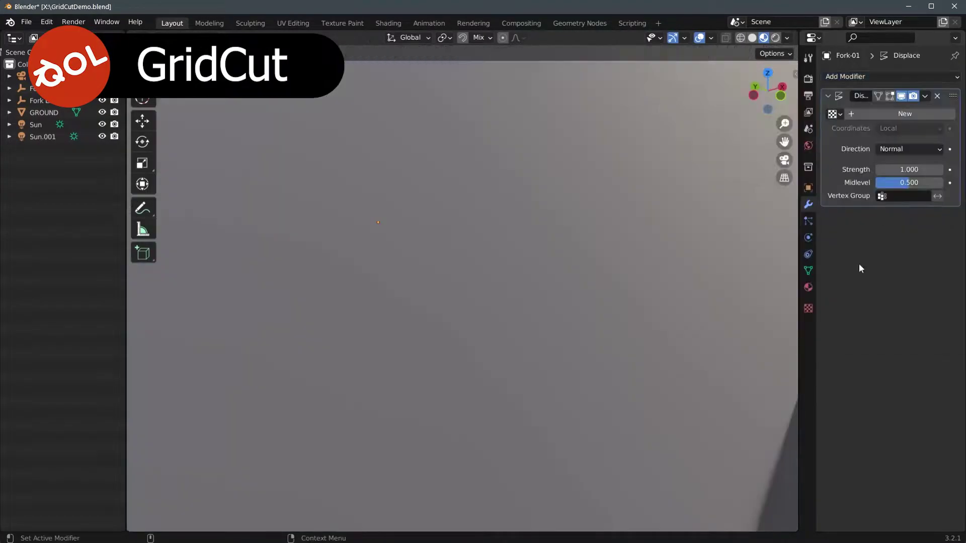
click(893, 169)
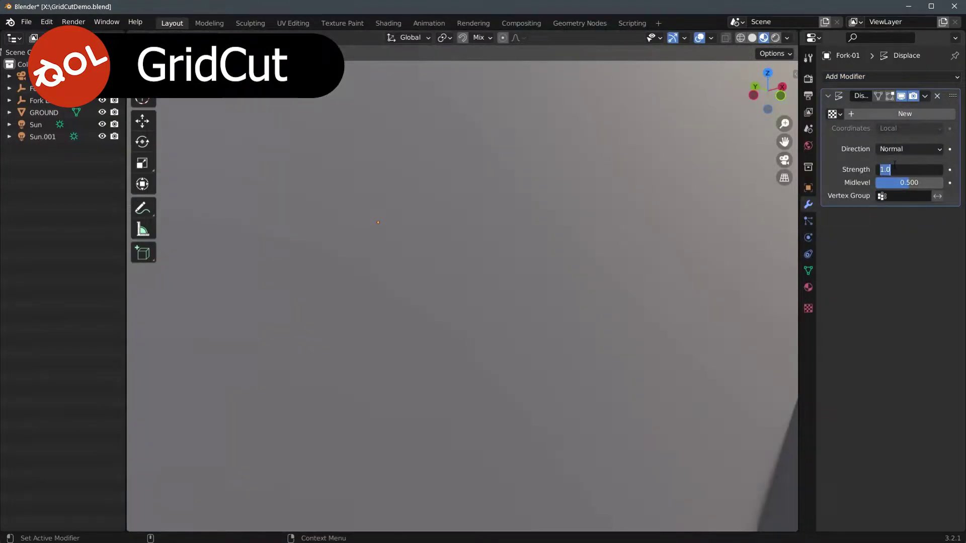
text(0.2)
key(Return)
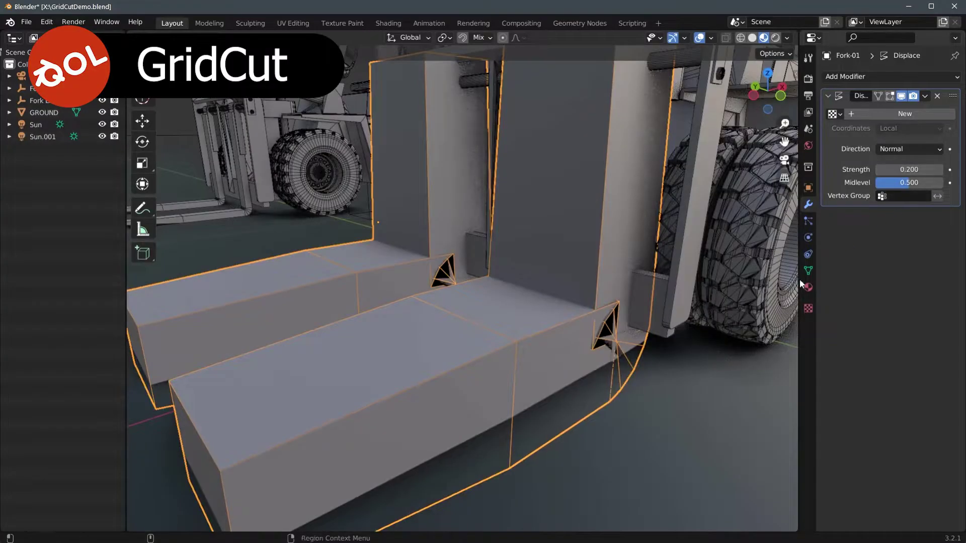
- Give the displacement a new Clouds texture and shrink its size to 0.08
click(807, 308)
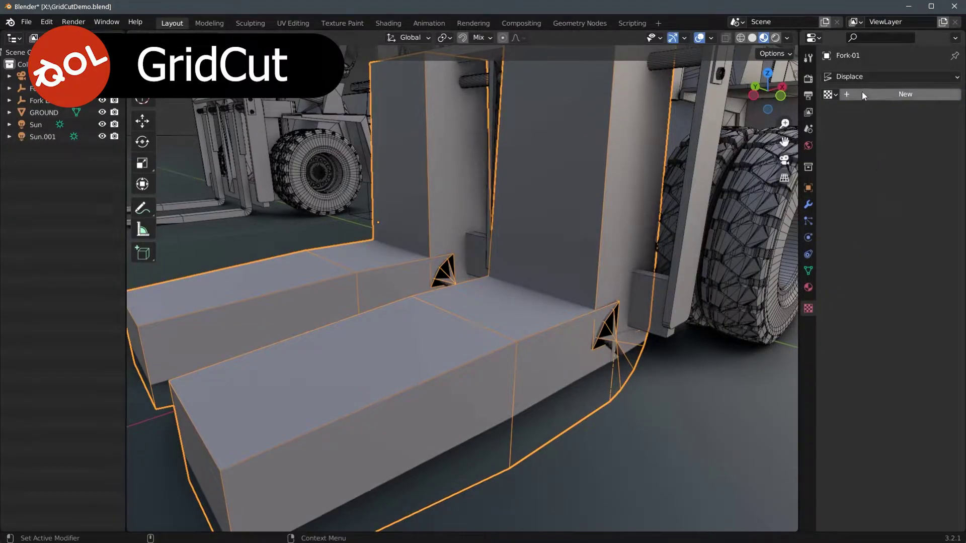
click(860, 94)
click(877, 112)
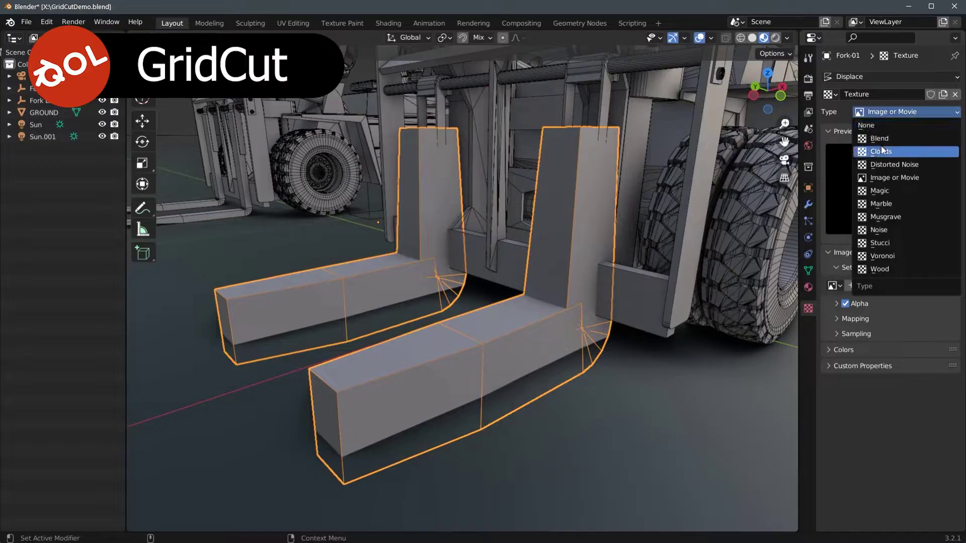
click(880, 149)
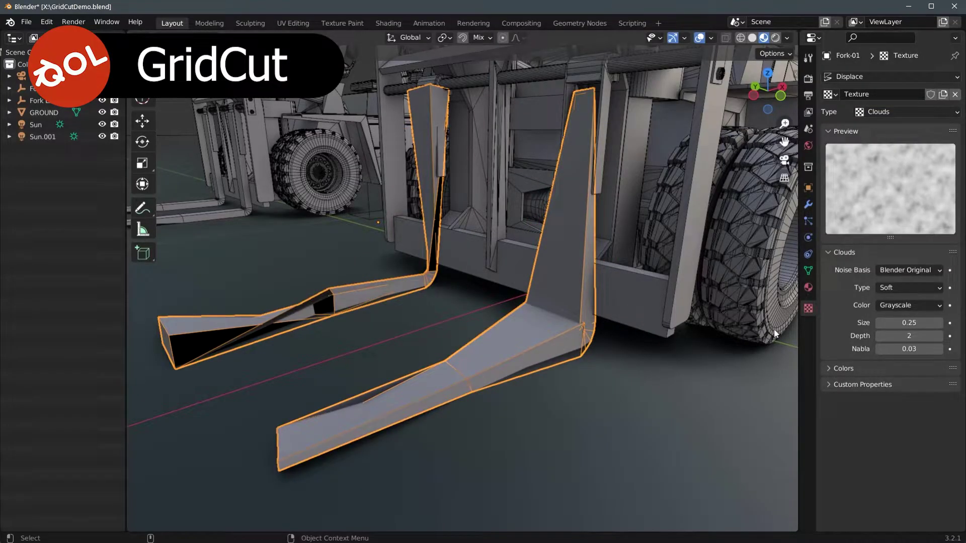
drag(909, 322, 855, 323)
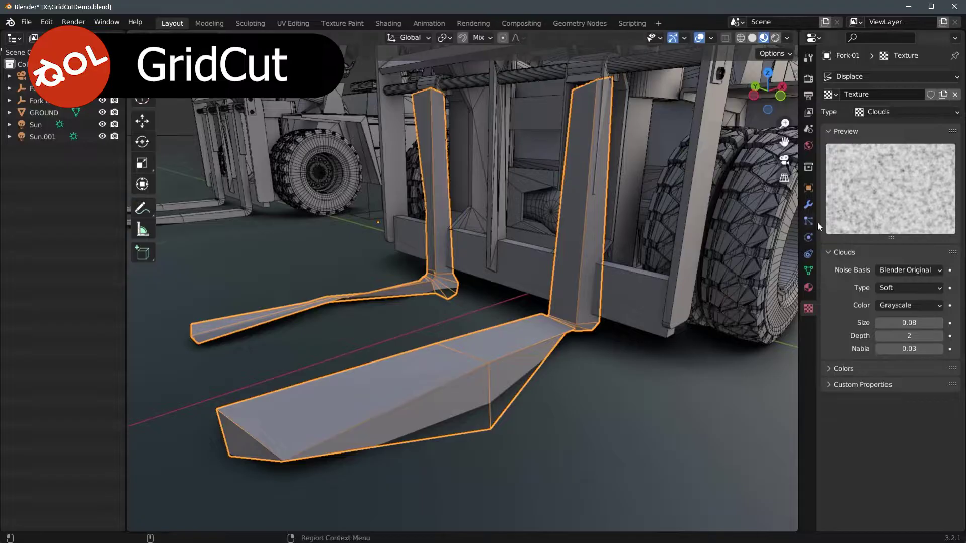
- Add a Subdivision Surface modifier above Displace and hide Displace in the viewport
click(808, 205)
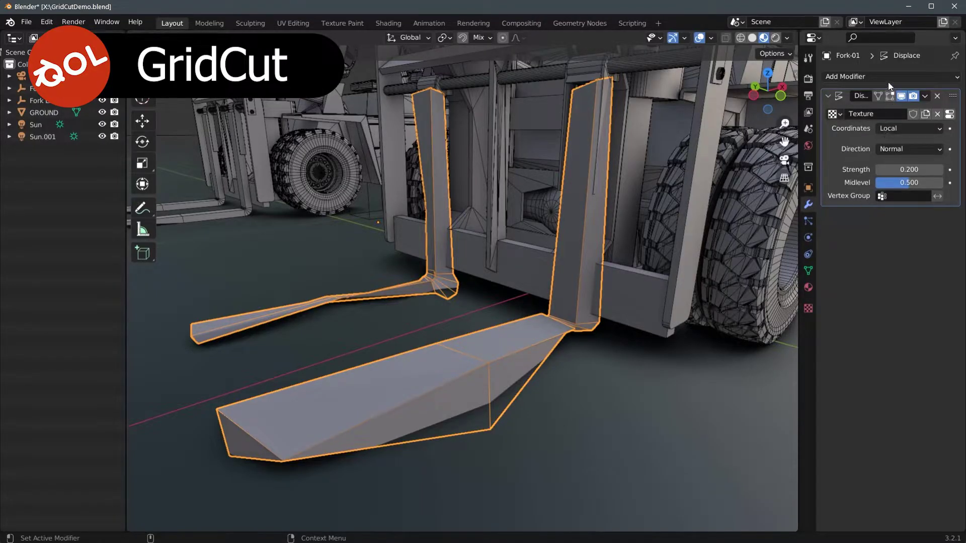
click(861, 76)
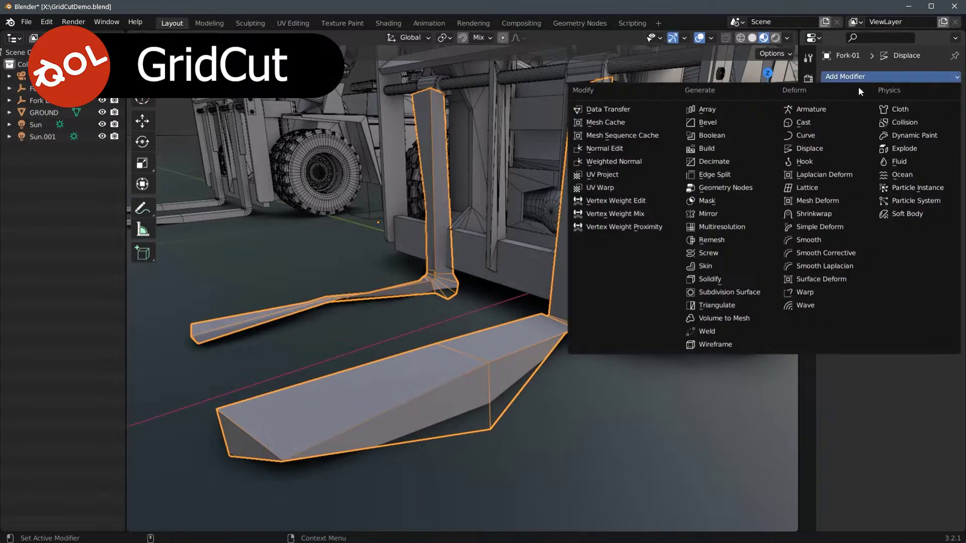
click(728, 292)
drag(952, 218, 953, 98)
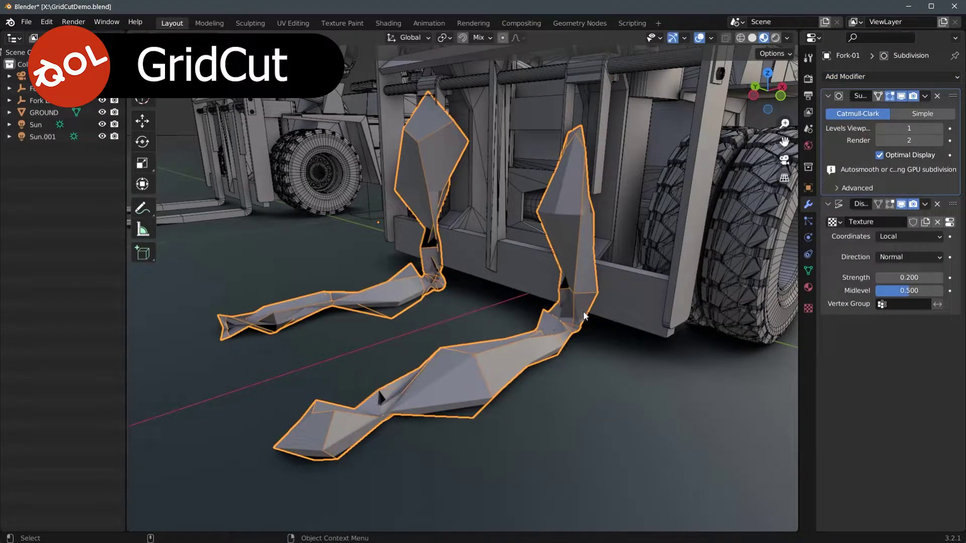
click(901, 203)
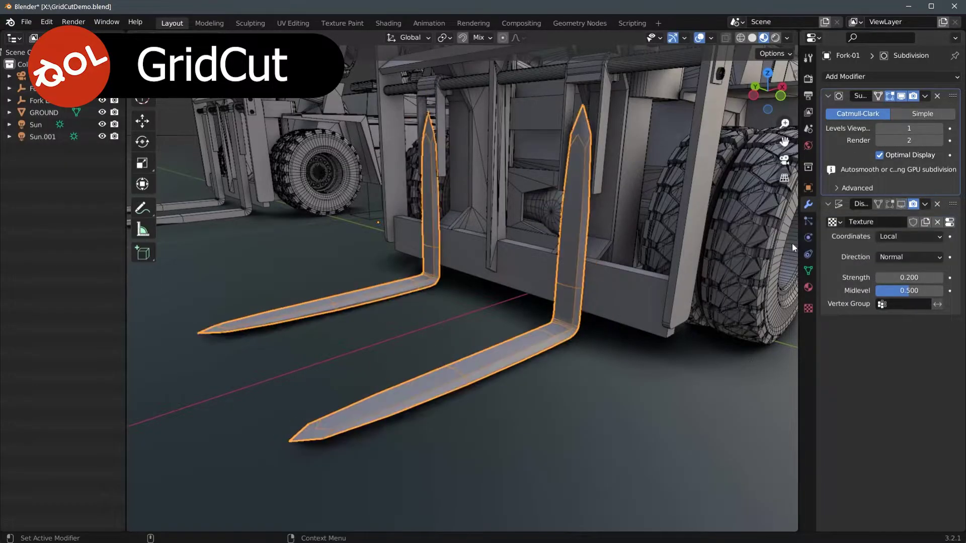
- Set the subdivision to Simple mode at viewport level 4 with full wireframe shown
click(935, 115)
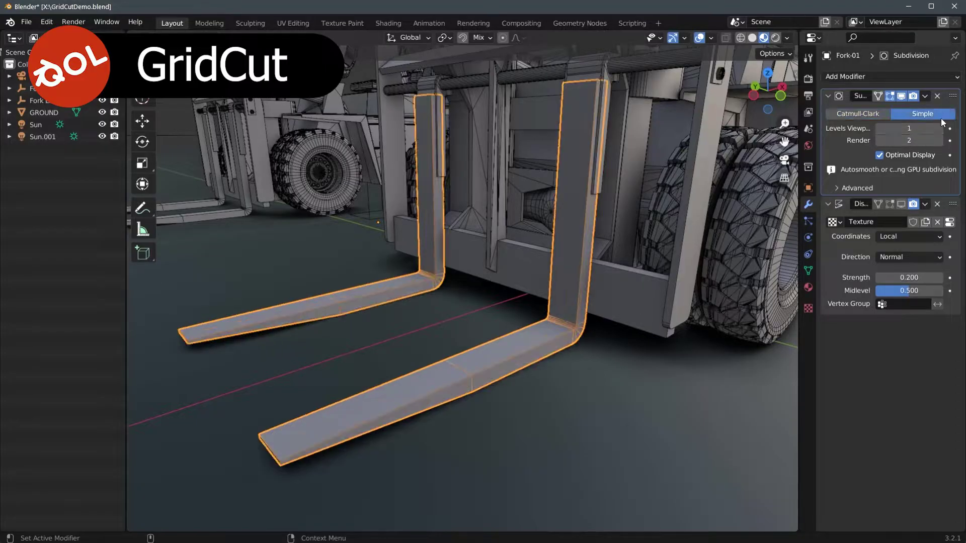
click(940, 128)
click(940, 129)
click(879, 155)
- Deselect the forks and orbit around the mast to inspect the dense mesh
middle_drag(605, 309, 543, 306)
key(alt+a)
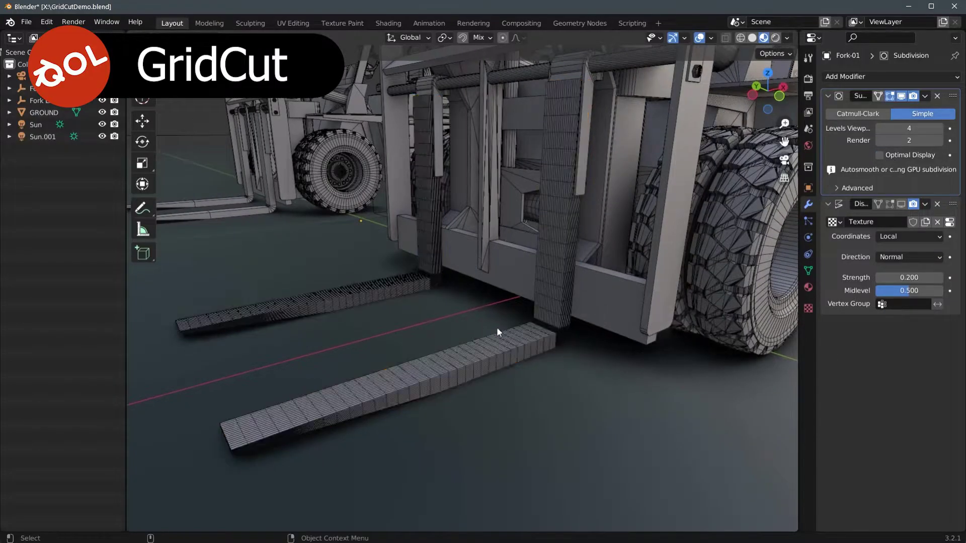
scroll(556, 334, up, 6)
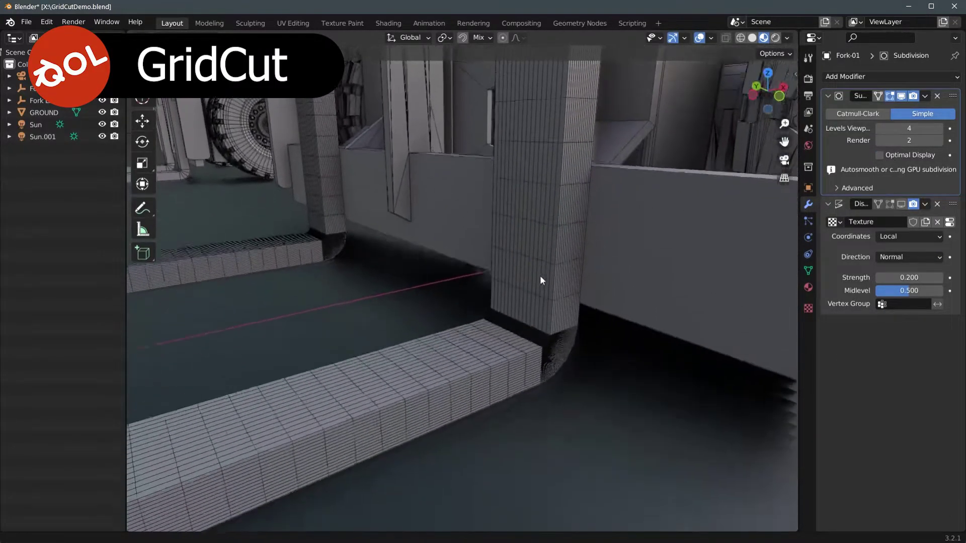
middle_drag(540, 277, 504, 313)
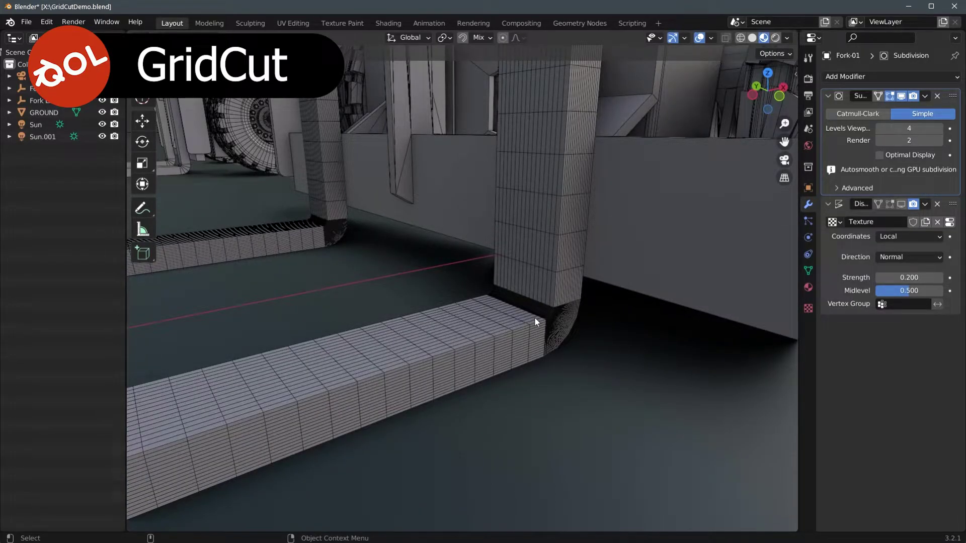
scroll(553, 255, down, 4)
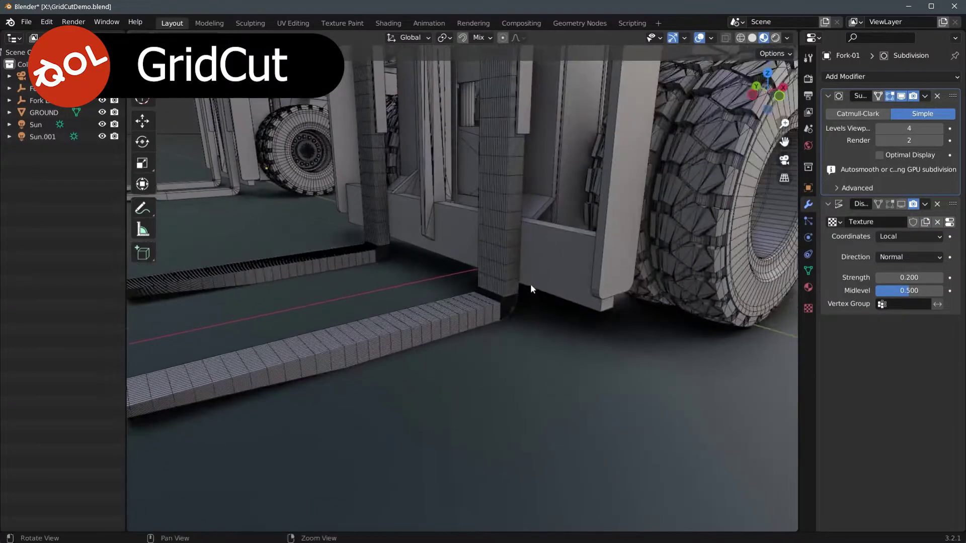
middle_drag(473, 298, 410, 360)
middle_drag(429, 403, 606, 352)
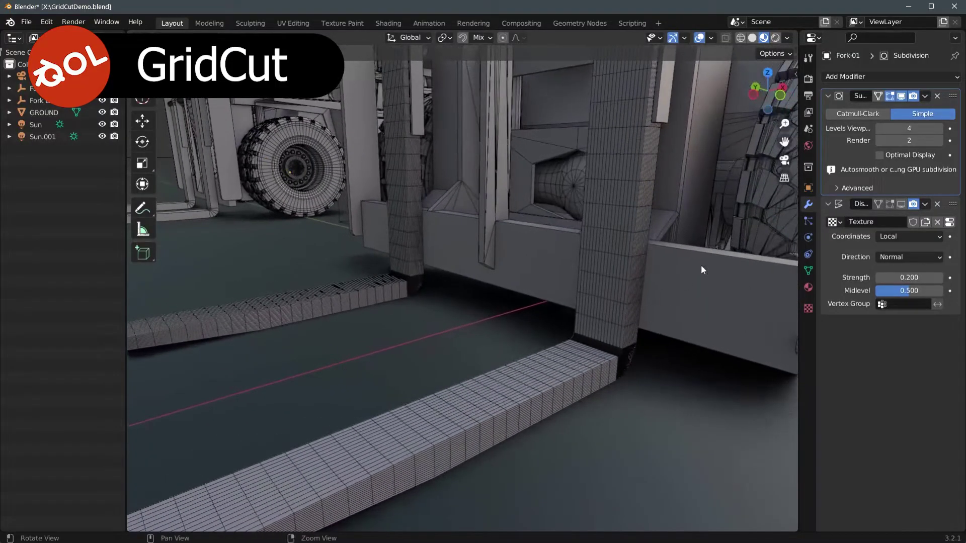
- Delete the Subdivision modifier and reselect the fork object
click(936, 96)
click(529, 376)
mouse_move(529, 372)
middle_down()
mouse_move(588, 328)
mouse_move(531, 379)
middle_up()
scroll(572, 340, down, 3)
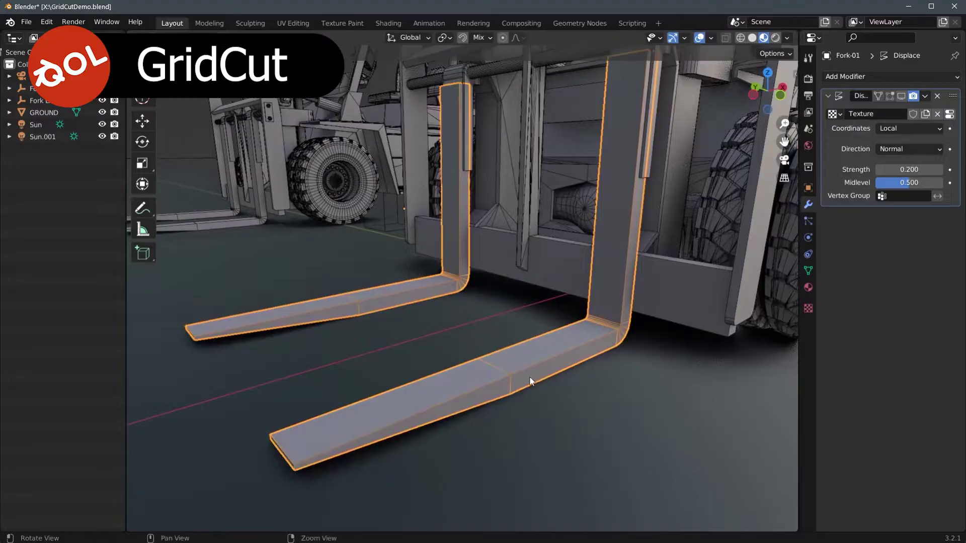
- Run QOL Grid Cut on the forks with a grid Size of 0.5
right_click(488, 377)
click(480, 376)
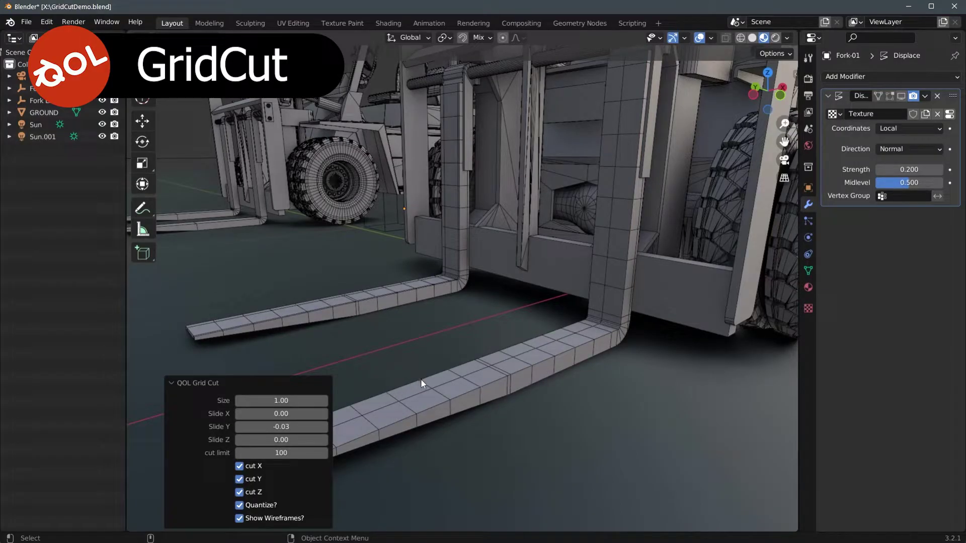
click(280, 400)
text(.5)
key(Return)
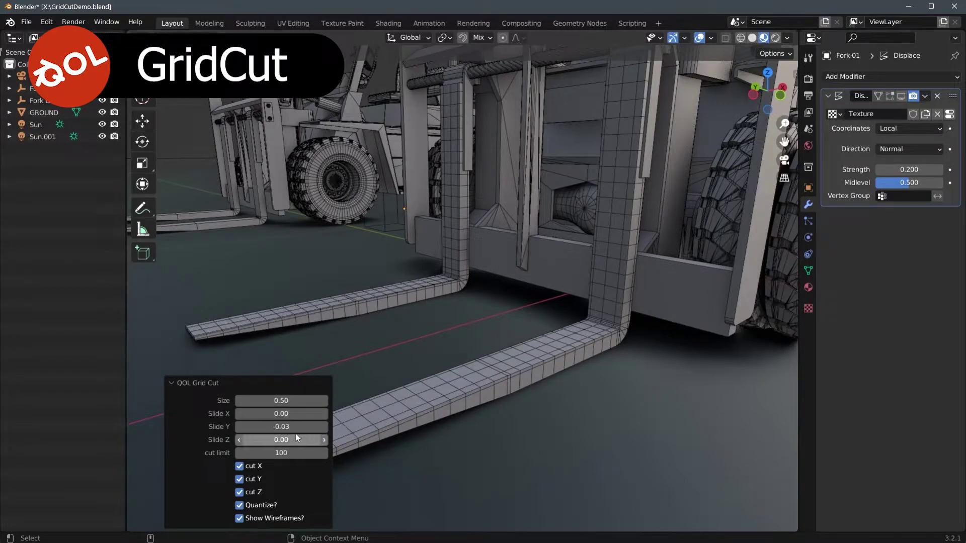
- Reset the grid's Slide Y to 0.00, then drag it back to -0.03
click(324, 427)
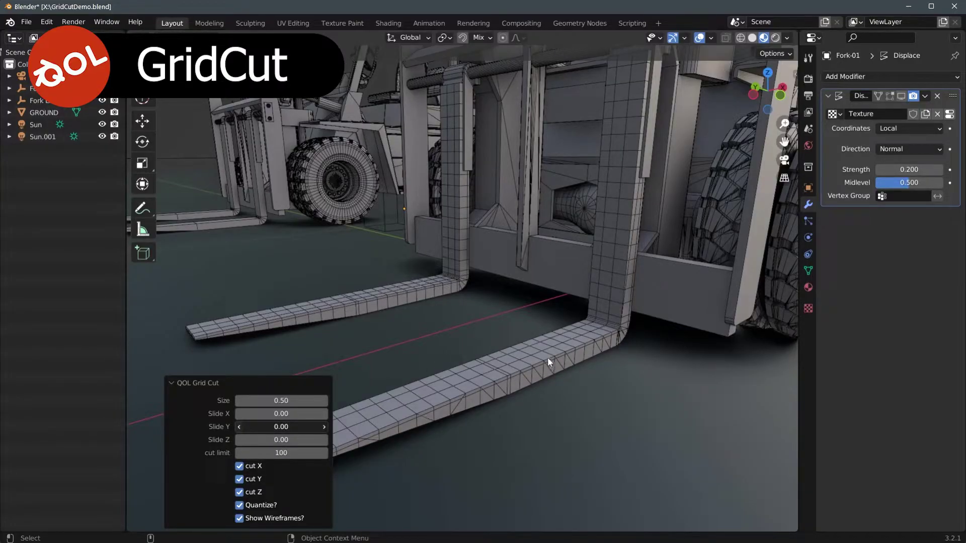
drag(281, 426, 277, 426)
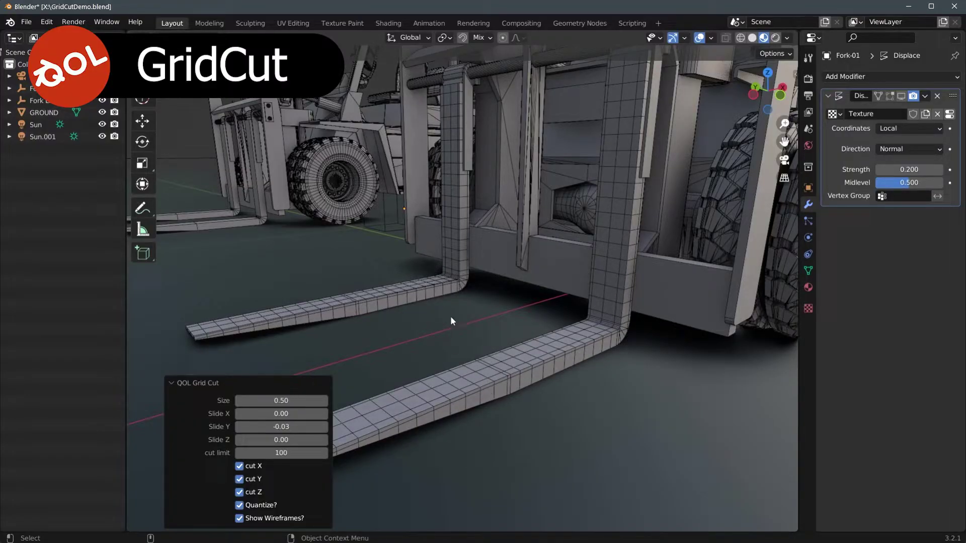
click(240, 505)
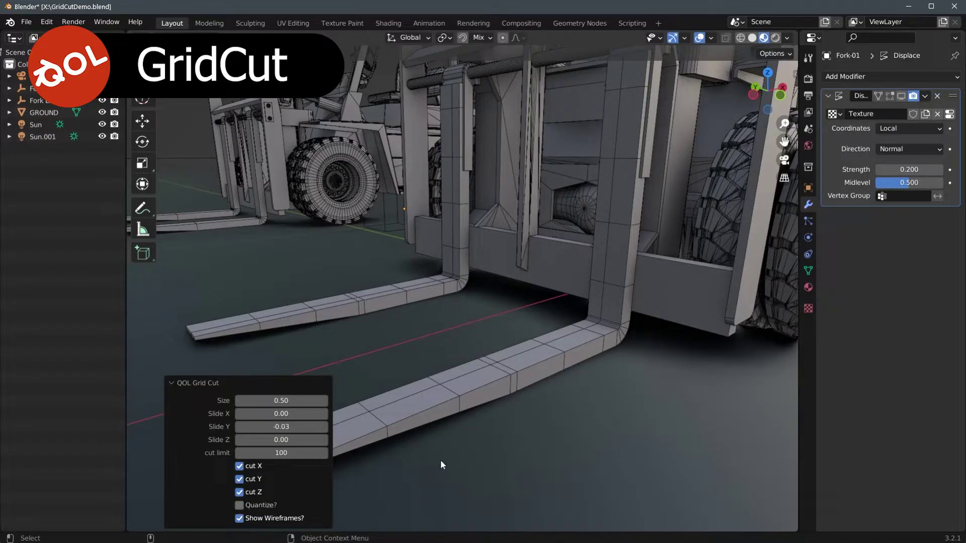
key(KP_3)
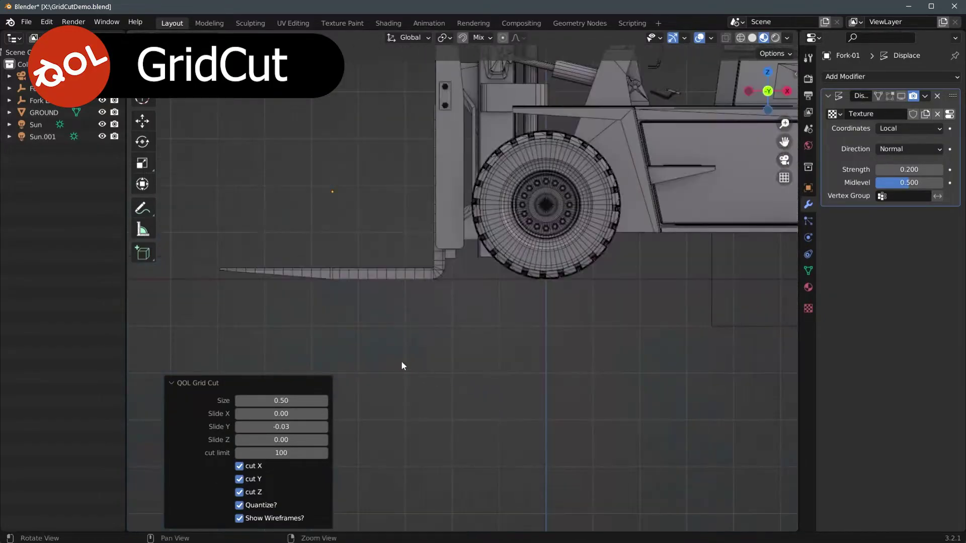
shift+middle_drag(396, 358, 489, 421)
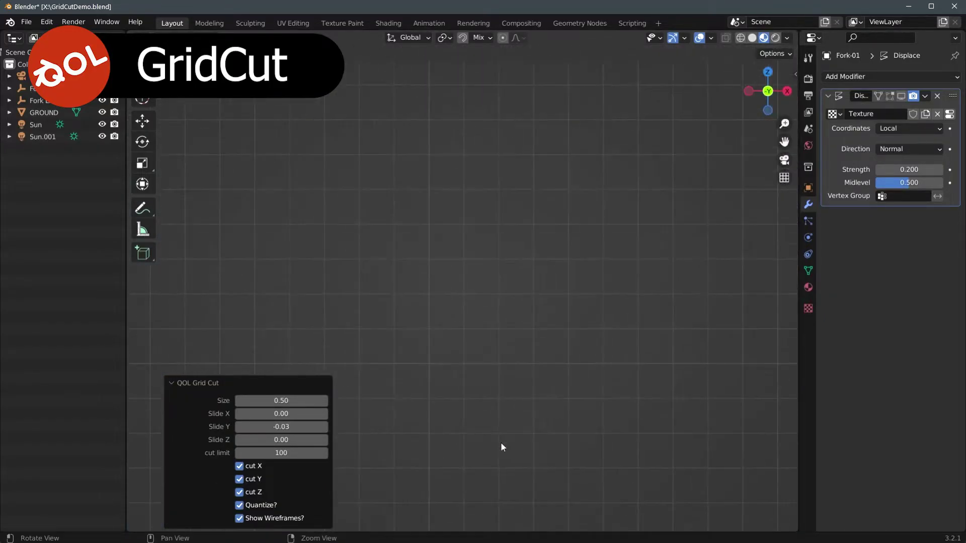
shift+middle_drag(500, 442, 528, 300)
scroll(537, 323, up, 5)
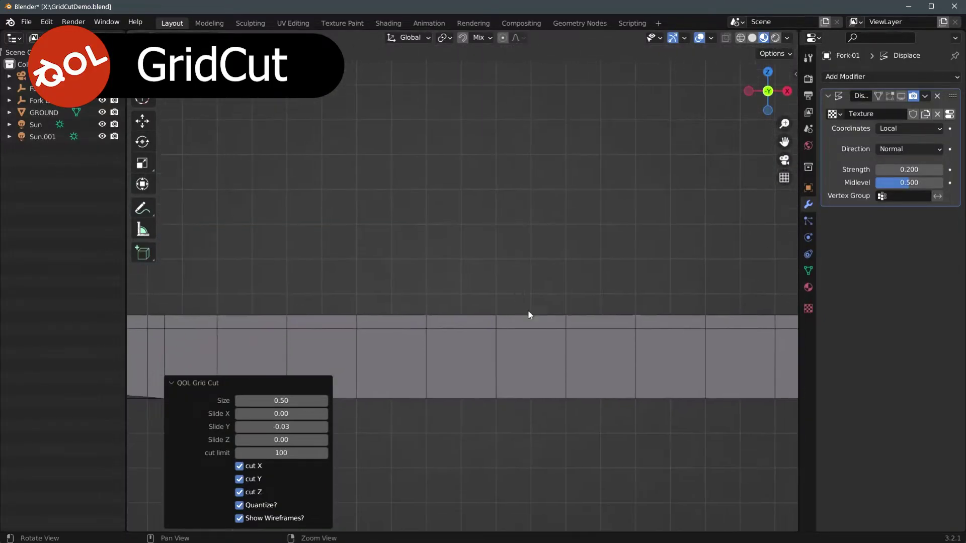
shift+middle_drag(574, 333, 461, 315)
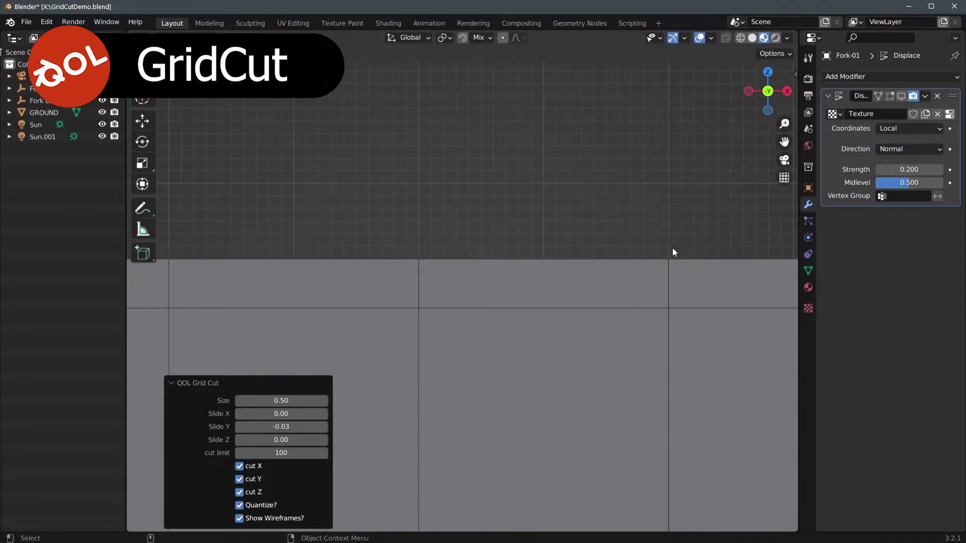
shift+middle_drag(441, 295, 558, 315)
- Change the QOL Grid Cut Size to 0.1 for a much denser grid
scroll(557, 315, down, 6)
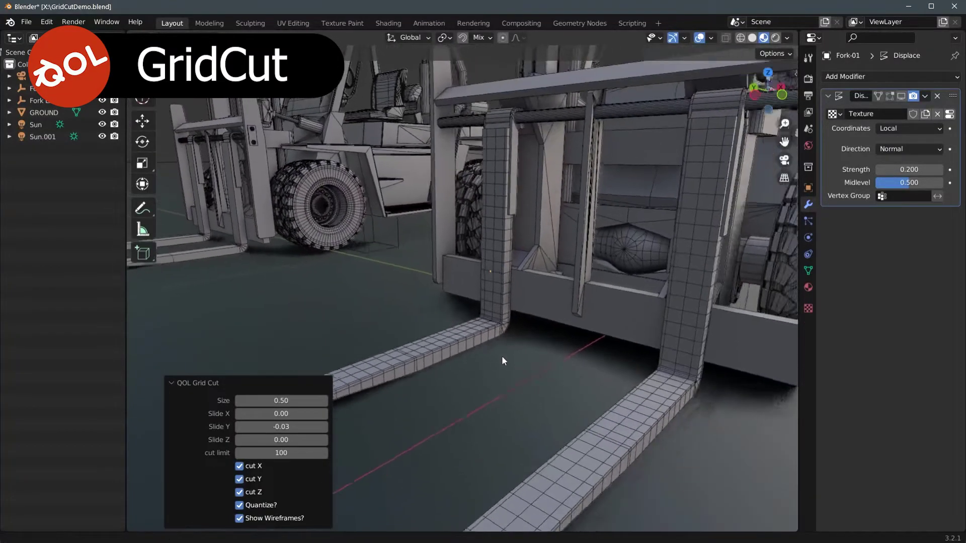
scroll(495, 358, down, 3)
click(315, 400)
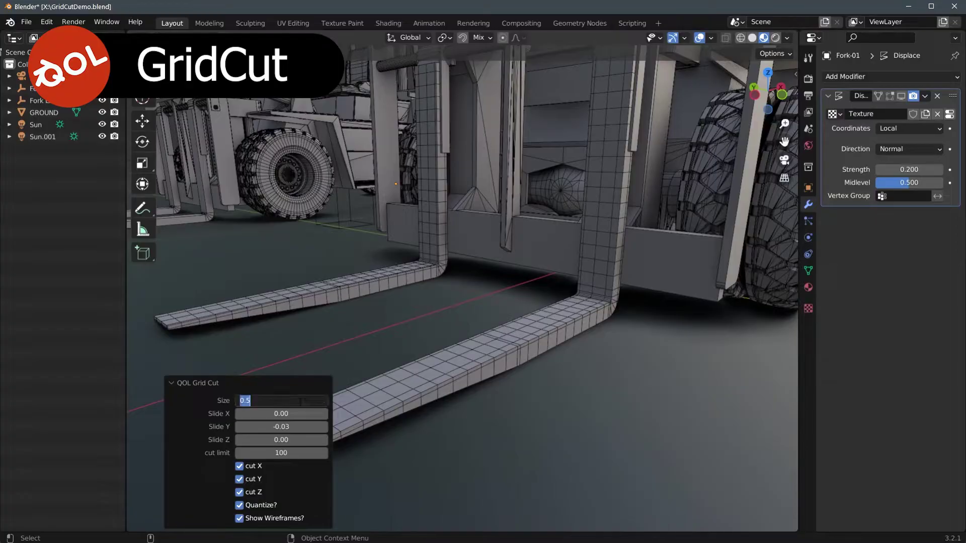
text(0.1)
key(Return)
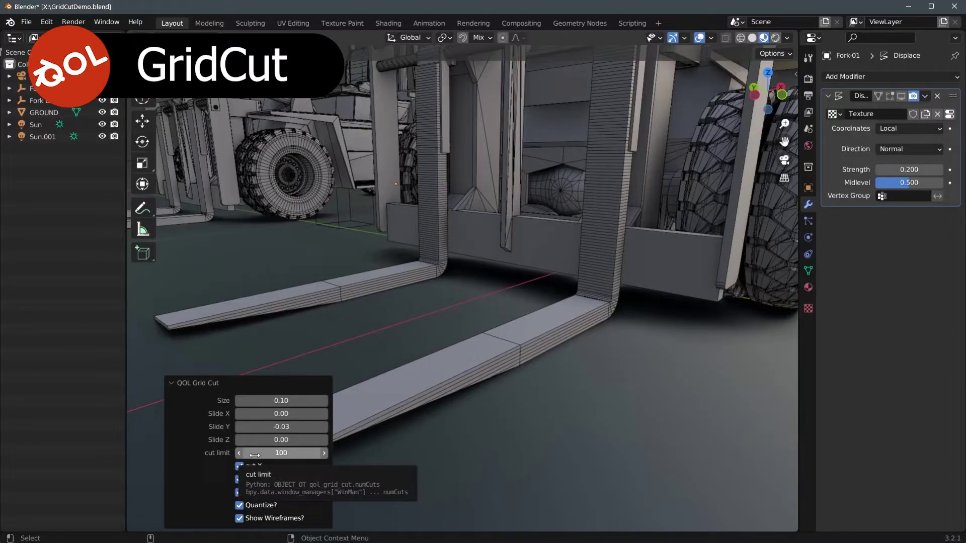
- Raise the QOL Grid Cut limit to 200, correcting a mistyped value
click(255, 455)
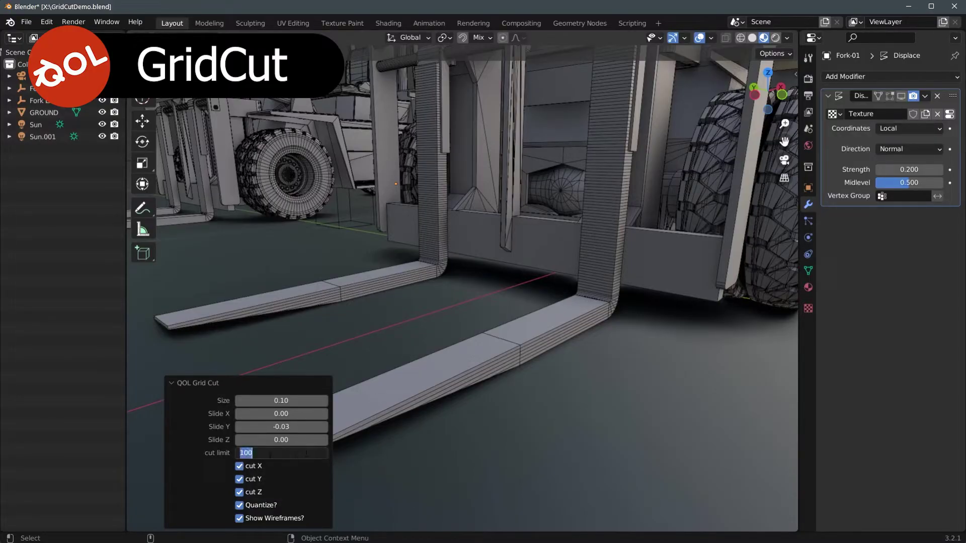
text(320)
key(BackSpace)
key(BackSpace)
key(BackSpace)
text(320)
key(Left)
key(Left)
key(Left)
key(BackSpace)
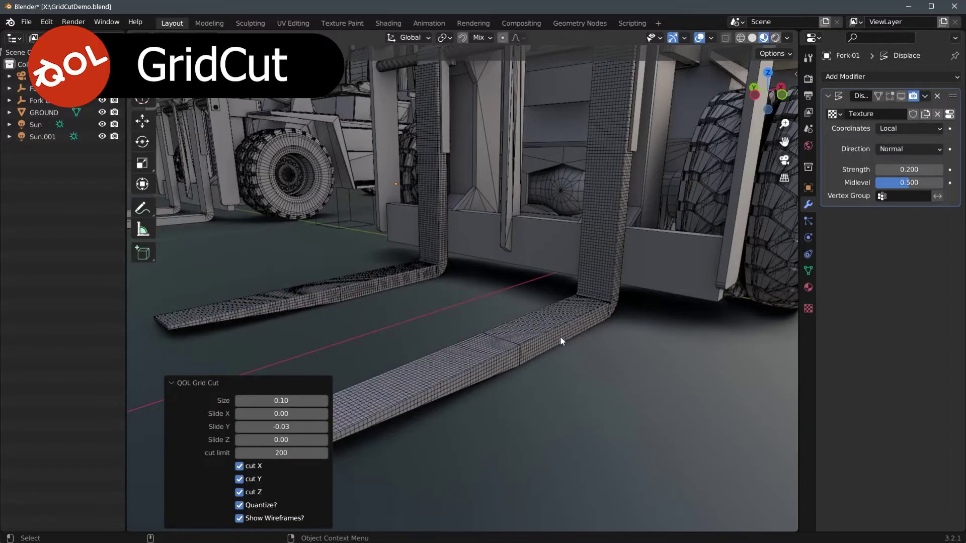
- Orbit in close around the fork corner to inspect the dense 0.10 grid
middle_drag(561, 336, 545, 379)
scroll(520, 343, up, 5)
middle_drag(520, 344, 593, 336)
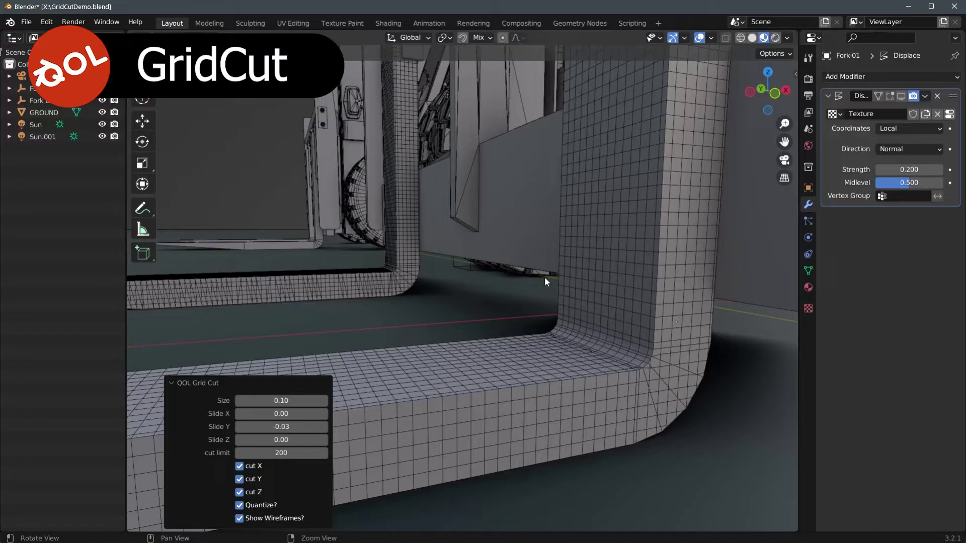
middle_drag(544, 277, 544, 400)
- Select the gridded fork, re-enable Displace in the viewport, and lower Strength to 0.02
click(496, 343)
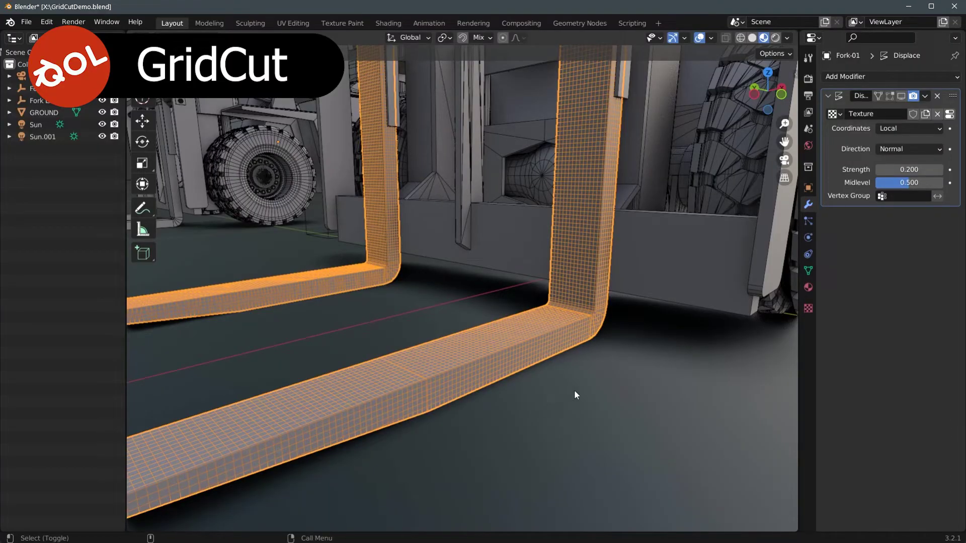
key(alt+a)
scroll(624, 377, up, 3)
scroll(616, 374, down, 6)
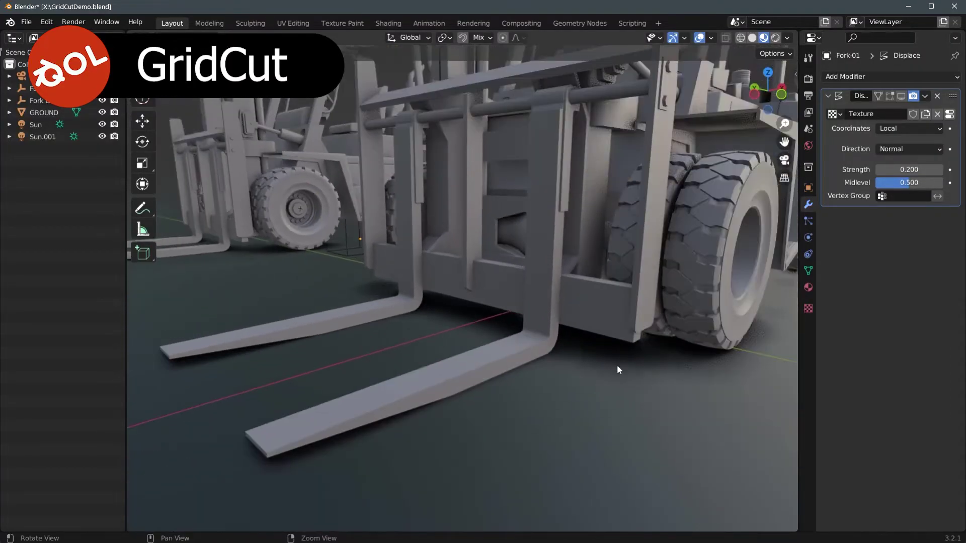
click(901, 96)
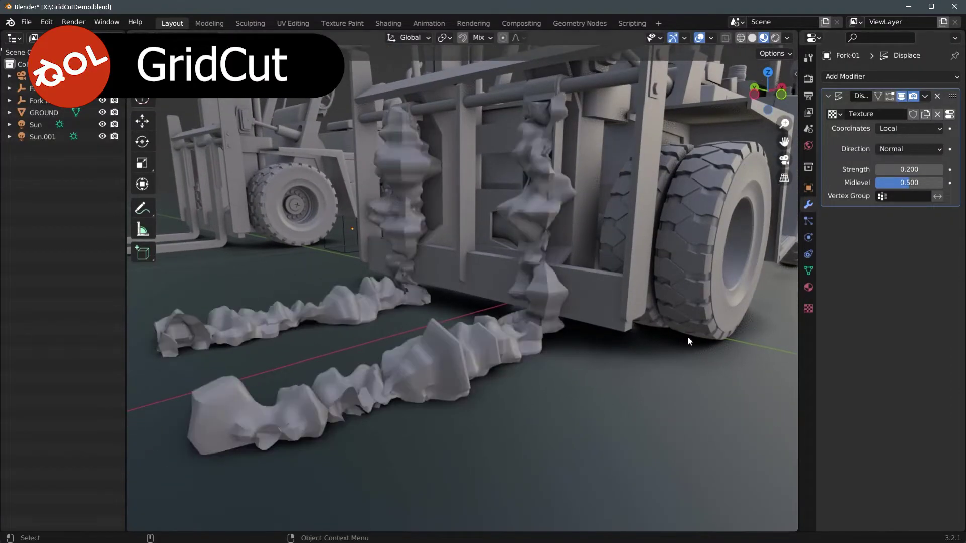
scroll(632, 351, up, 3)
scroll(613, 352, up, 2)
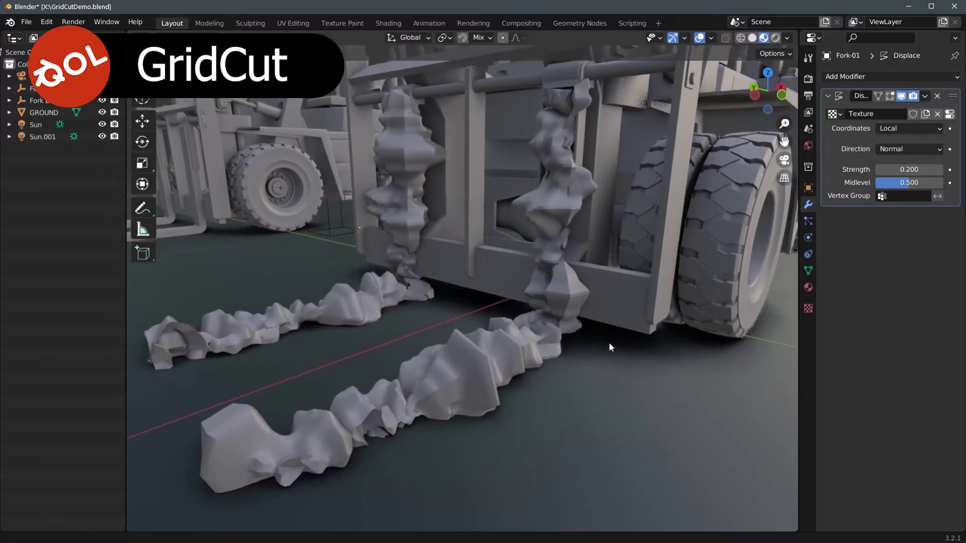
drag(910, 169, 883, 170)
middle_drag(744, 302, 612, 301)
- Raise the Clouds texture Size to 0.09, then orbit around the forklift's front
click(808, 308)
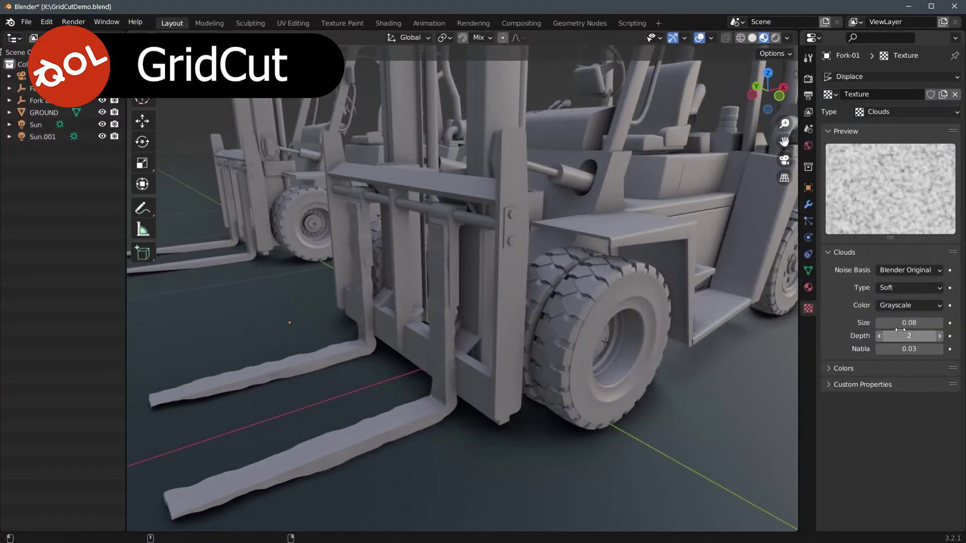
drag(909, 322, 920, 322)
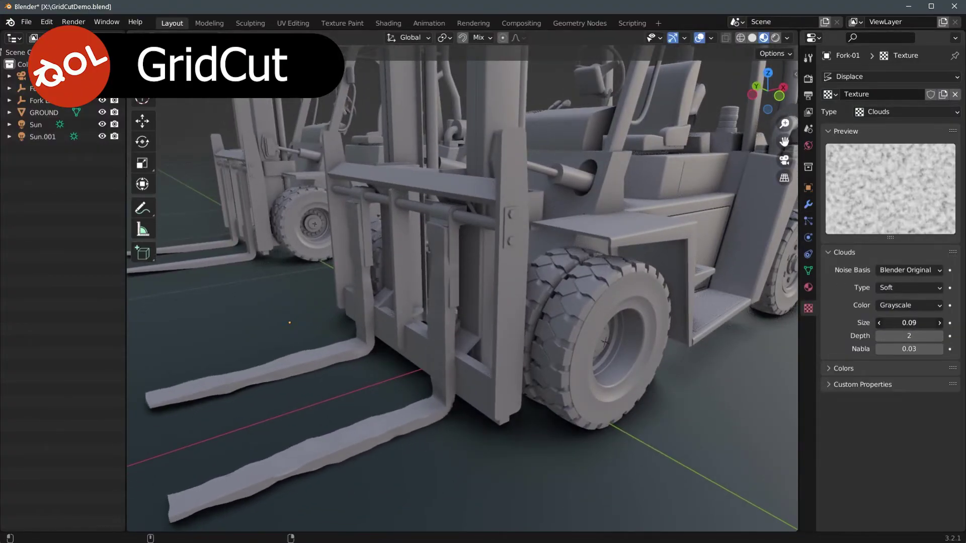
mouse_move(631, 331)
middle_down()
mouse_move(598, 321)
mouse_move(617, 305)
mouse_move(619, 292)
mouse_move(595, 294)
mouse_move(622, 242)
mouse_move(586, 285)
middle_up()
click(621, 243)
middle_drag(508, 272, 657, 277)
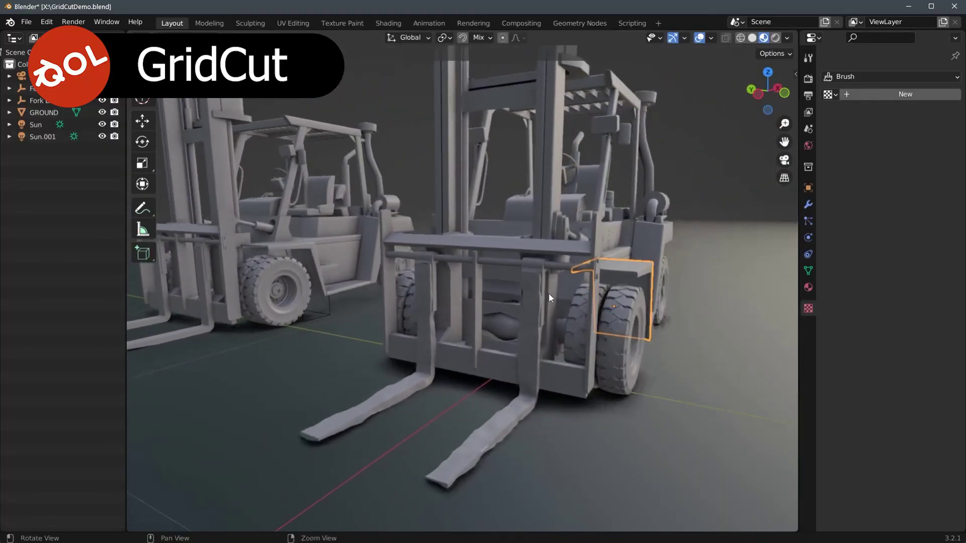